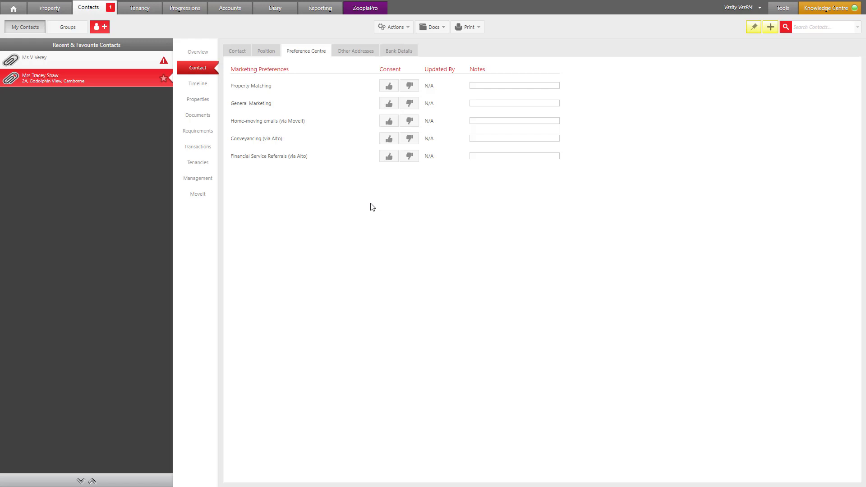
Give the selected contact positive consent for Financial Service Referrals (via Alto) and save the record.
{"action": "left_click", "coordinate": [237, 50]}
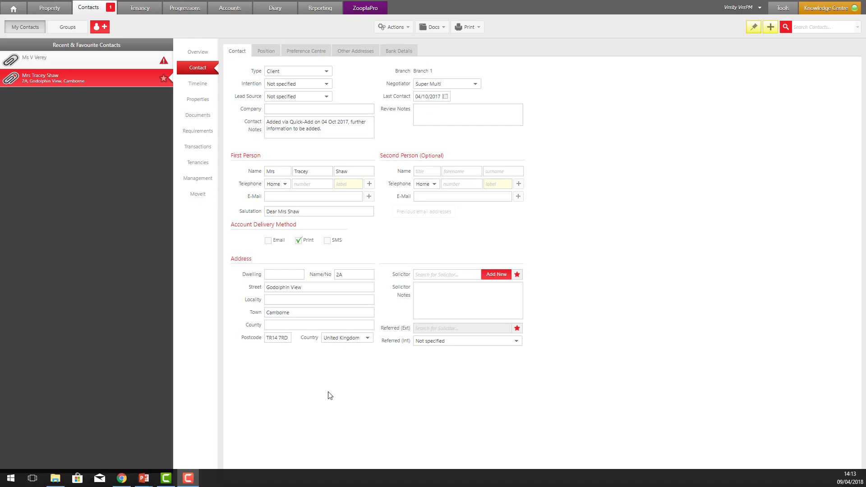
{"action": "left_click", "coordinate": [262, 52]}
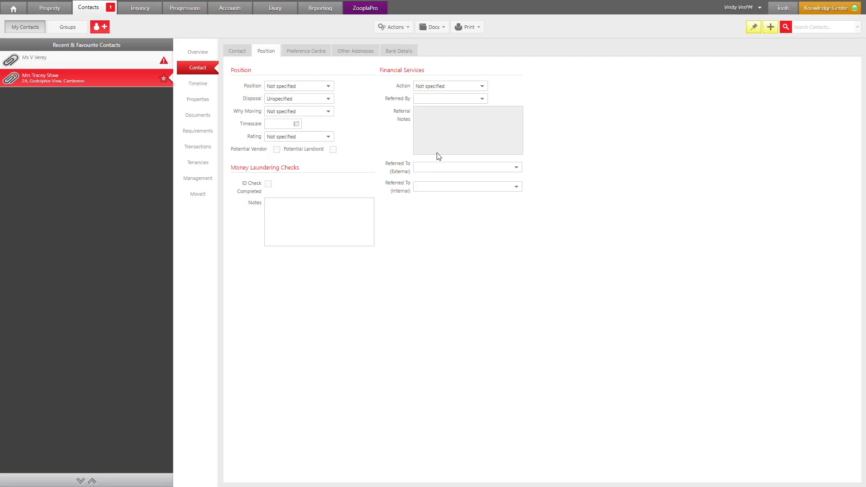
{"action": "left_click", "coordinate": [301, 54]}
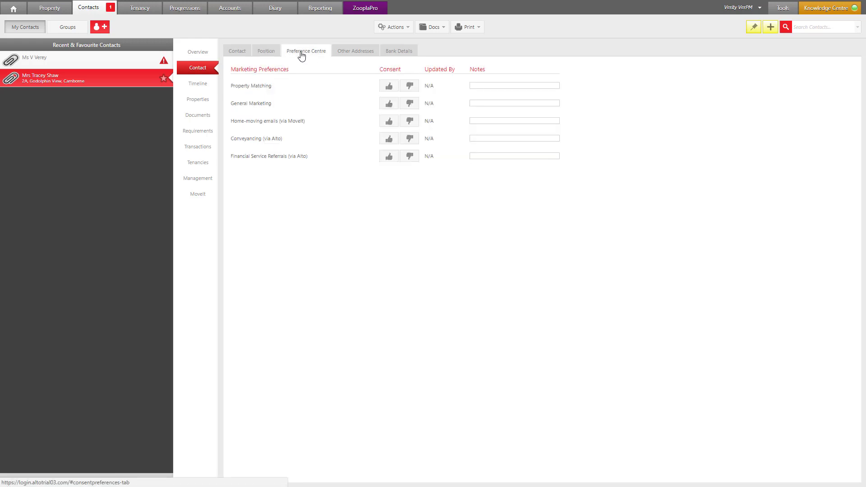
{"action": "left_click", "coordinate": [388, 157]}
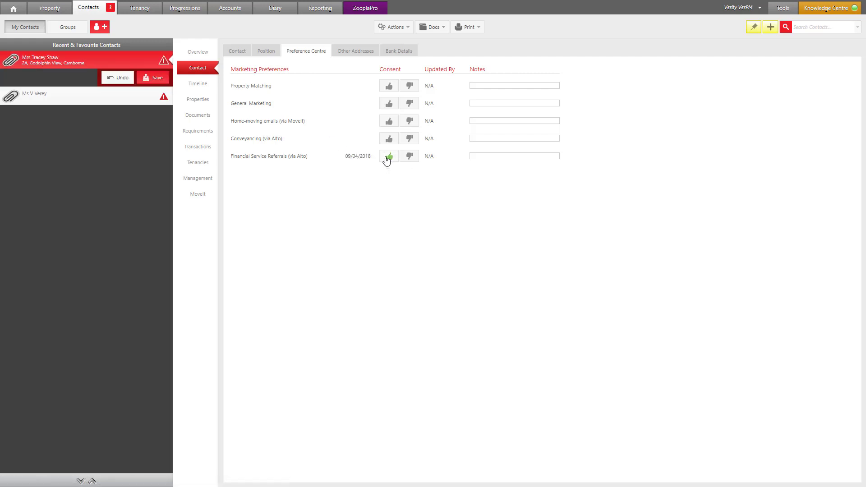
{"action": "left_click", "coordinate": [151, 79]}
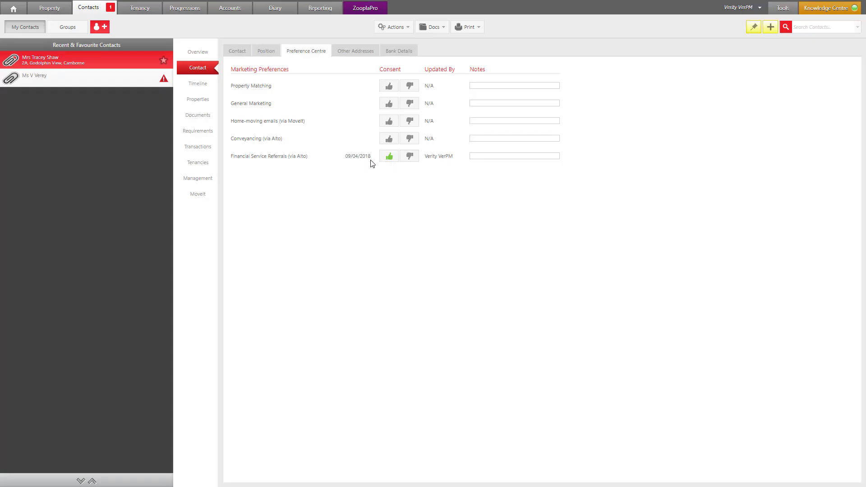
Check the contact's Financial Services referral options for Referred To (External) and Referred To (Internal).
{"action": "left_click", "coordinate": [266, 51]}
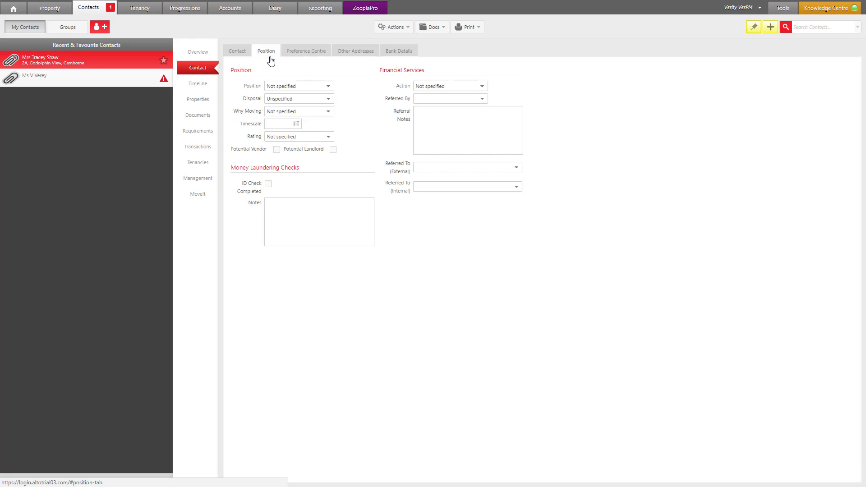
{"action": "left_click", "coordinate": [421, 168]}
{"action": "left_click", "coordinate": [436, 190]}
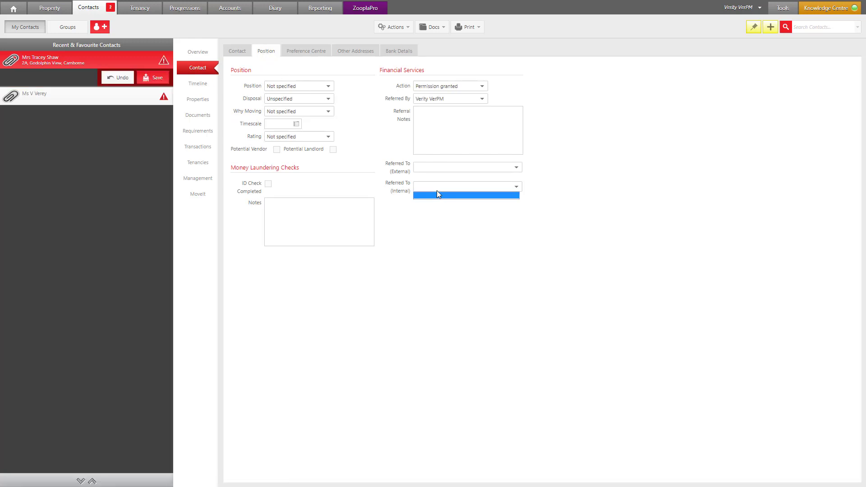
{"action": "left_click", "coordinate": [443, 330]}
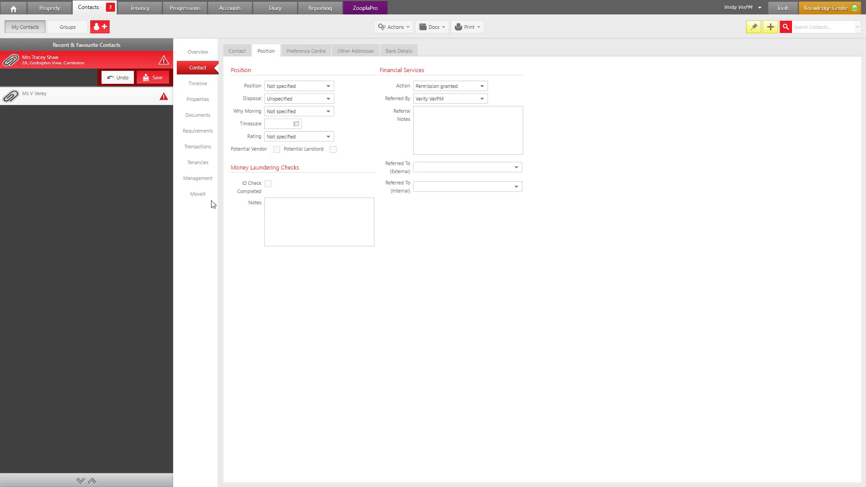
Give the contact positive consent for Conveyancing (via Alto) and save the record.
{"action": "left_click", "coordinate": [235, 54]}
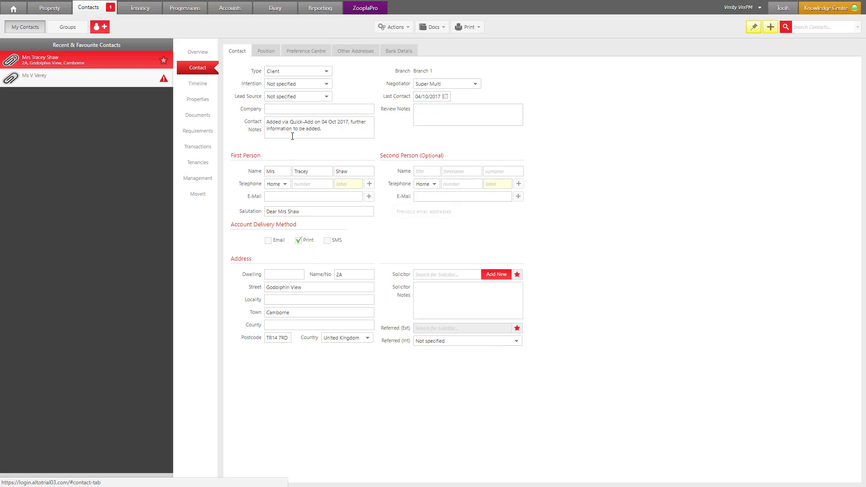
{"action": "left_click", "coordinate": [301, 48]}
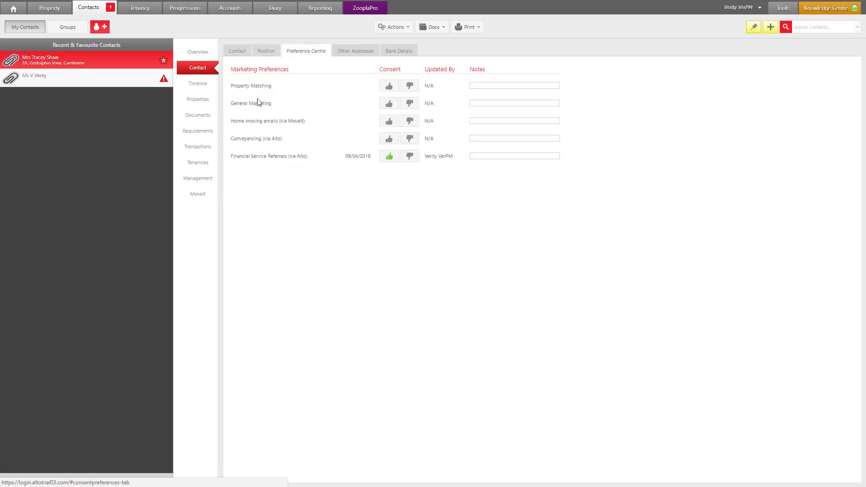
{"action": "left_click", "coordinate": [389, 140]}
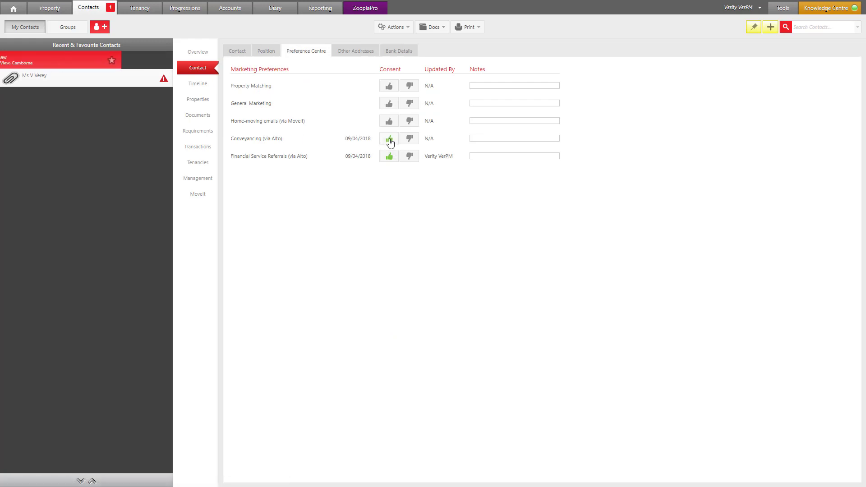
{"action": "left_click", "coordinate": [159, 79]}
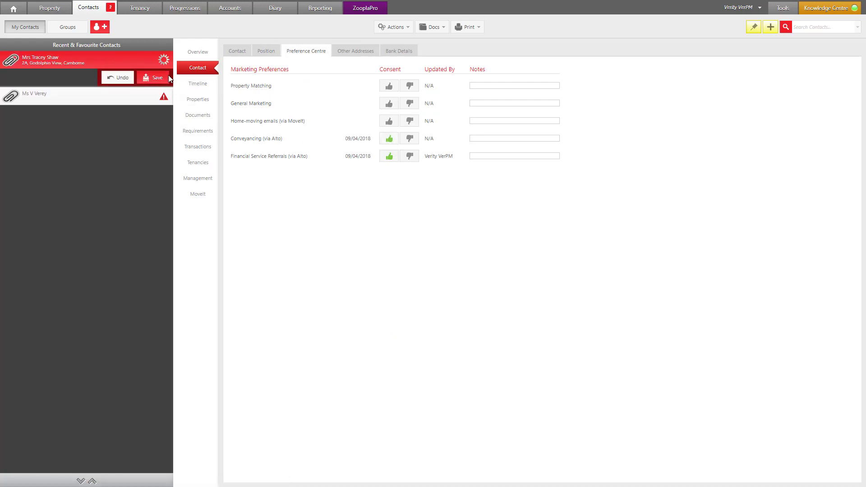
Check the options for the internal solicitor referral in the contact's details.
{"action": "left_click", "coordinate": [239, 53]}
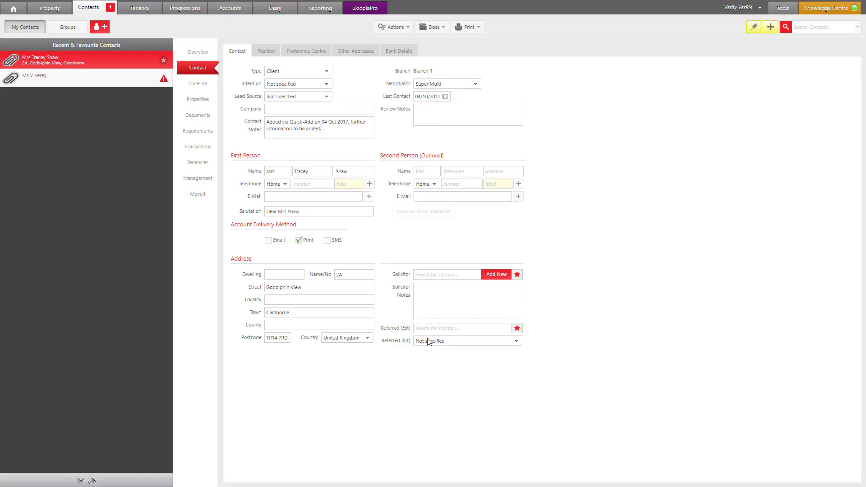
{"action": "left_click", "coordinate": [429, 341]}
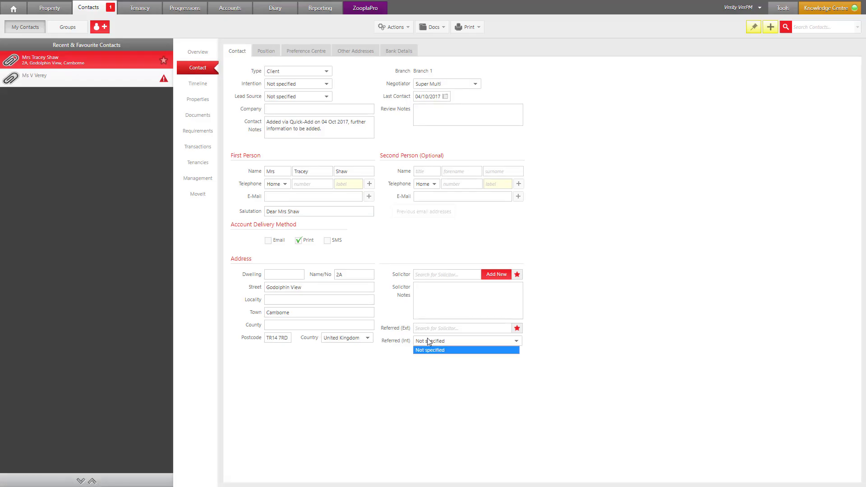
{"action": "left_click", "coordinate": [419, 408]}
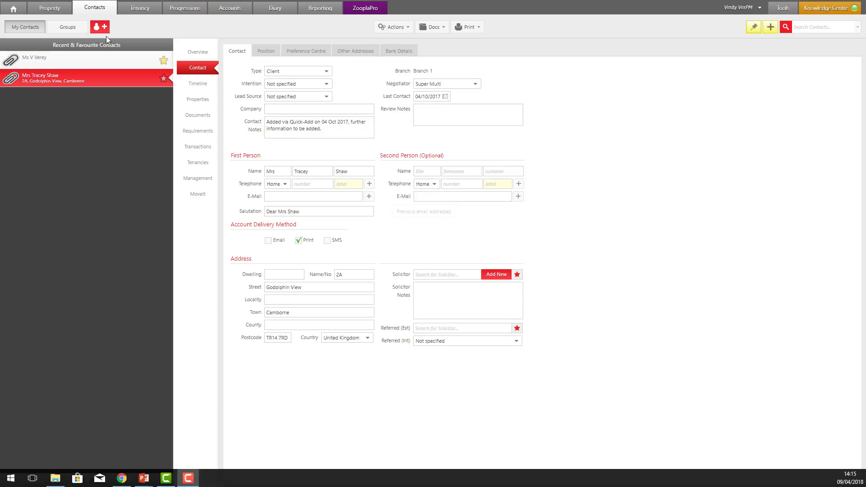
Start a new contact record and open its marketing preferences.
{"action": "left_click", "coordinate": [100, 28]}
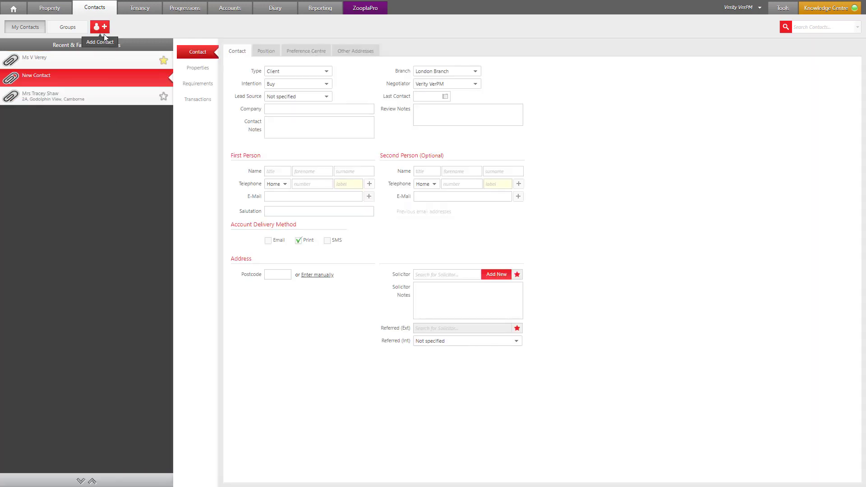
{"action": "left_click", "coordinate": [308, 51]}
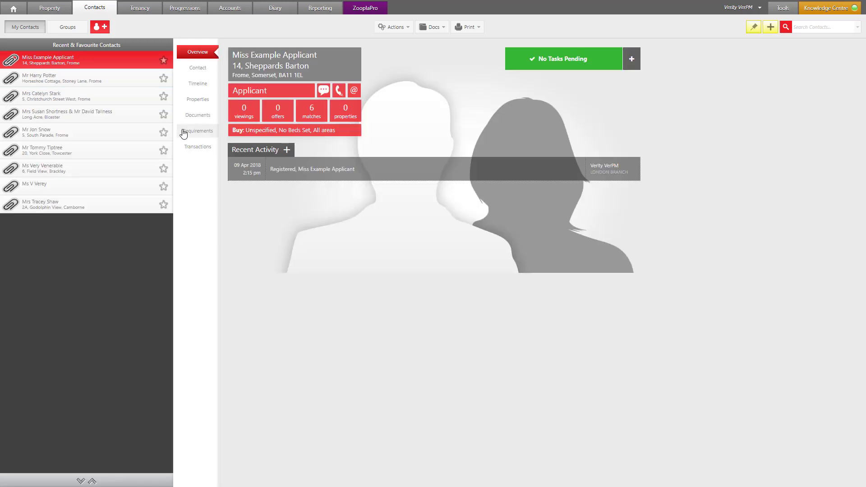
Set the applicant's buying requirements to a price range from £500,000 to £750,000 and save the record.
{"action": "left_click", "coordinate": [184, 132]}
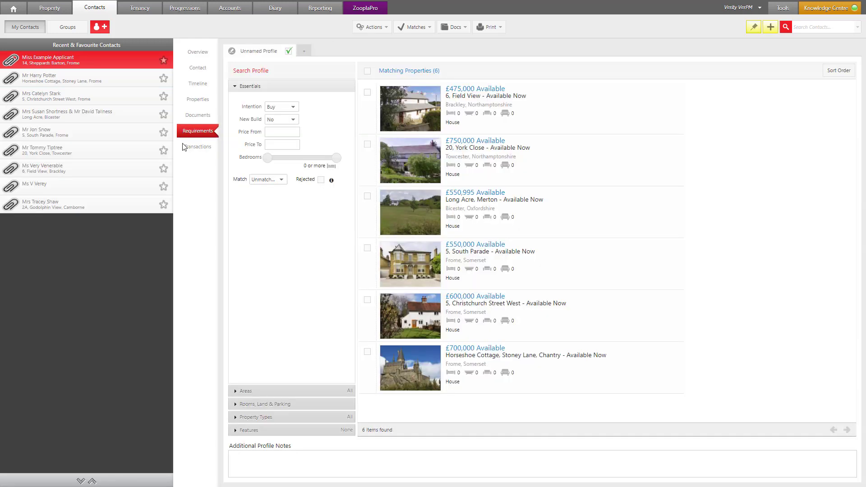
{"action": "left_click", "coordinate": [278, 131]}
{"action": "type", "text": "500"}
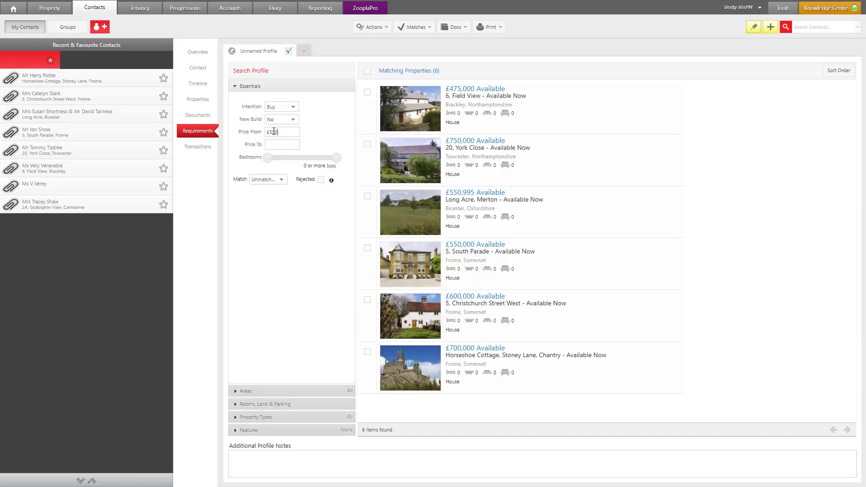
{"action": "type", "text": ",0000"}
{"action": "left_click", "coordinate": [275, 143]}
{"action": "type", "text": "750000"}
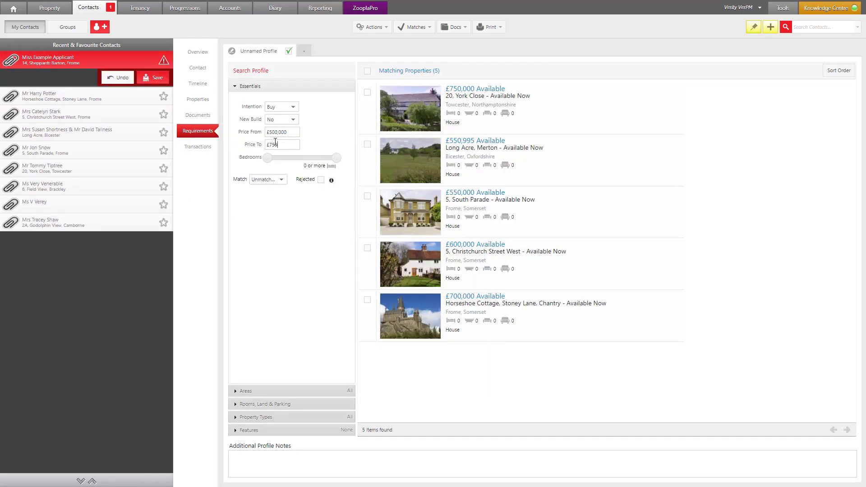
{"action": "left_click", "coordinate": [144, 78]}
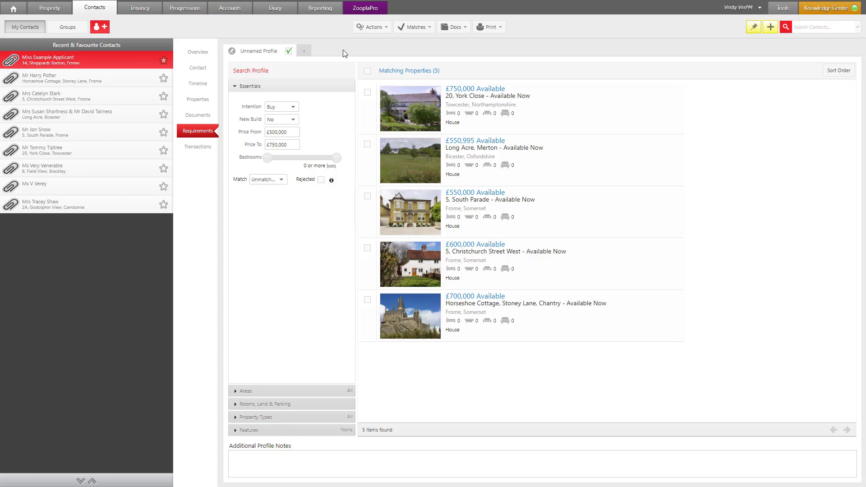
{"action": "left_click", "coordinate": [449, 29]}
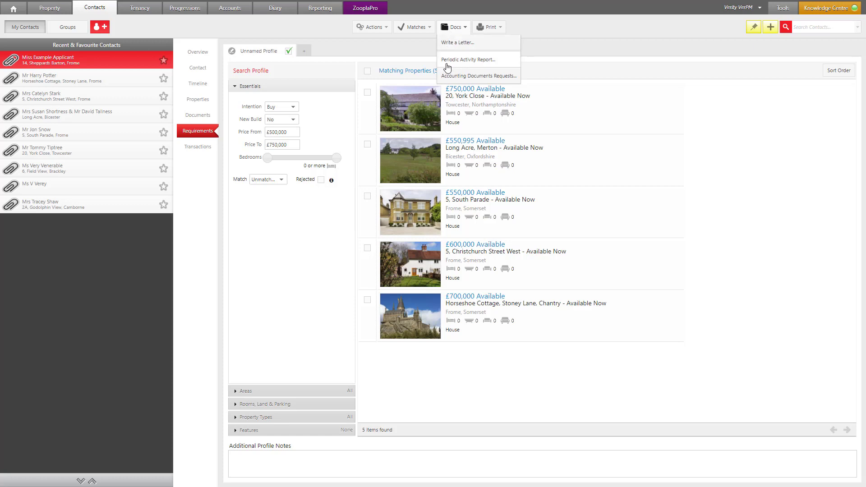
{"action": "left_click", "coordinate": [408, 28]}
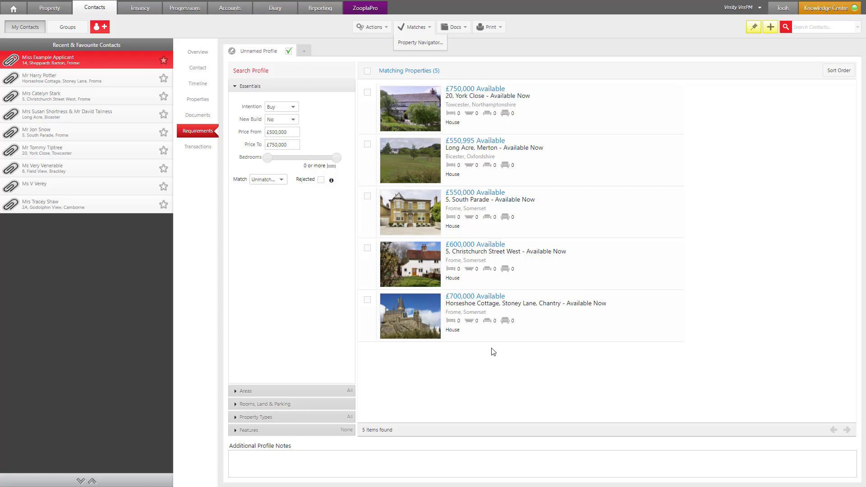
Examine the matching contacts of the Horseshoe Cottage property and the Include Consent Unknown filter.
{"action": "left_click", "coordinate": [401, 312]}
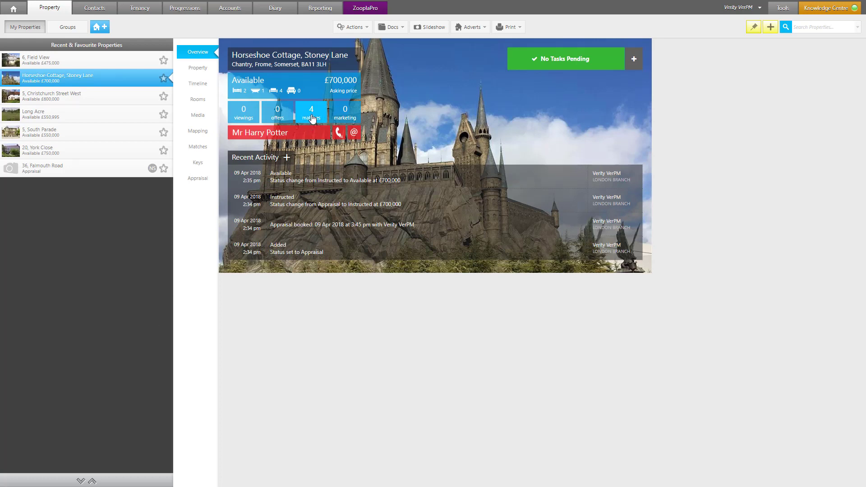
{"action": "left_click", "coordinate": [204, 149]}
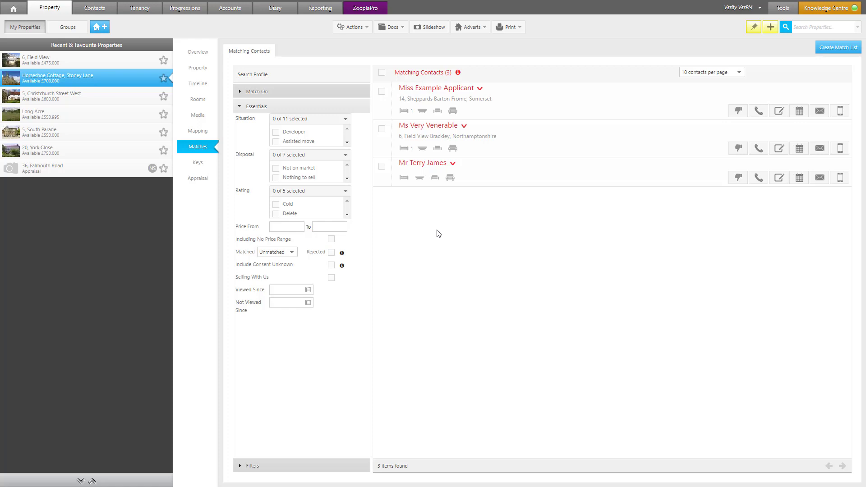
{"action": "mouse_move", "coordinate": [458, 73]}
{"action": "left_click", "coordinate": [336, 266]}
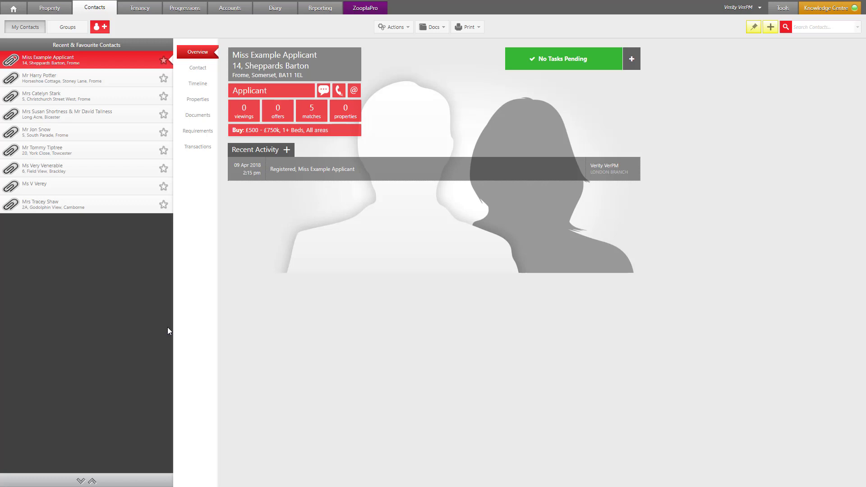
Send the applicant an email with the message "Example email".
{"action": "left_click", "coordinate": [353, 91]}
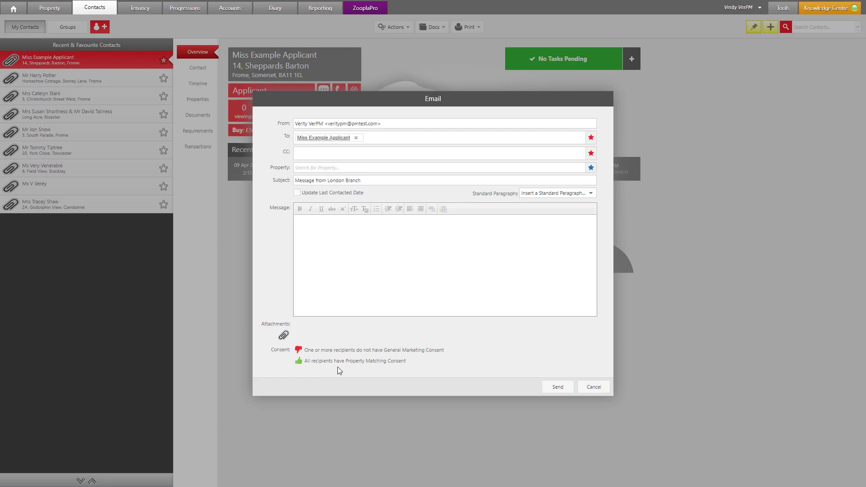
{"action": "left_click", "coordinate": [311, 254]}
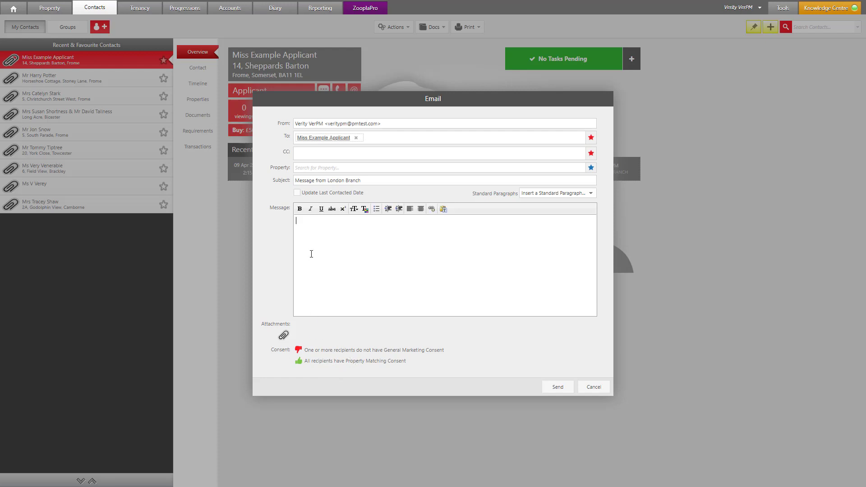
{"action": "type", "text": "Example email"}
{"action": "left_click", "coordinate": [562, 388]}
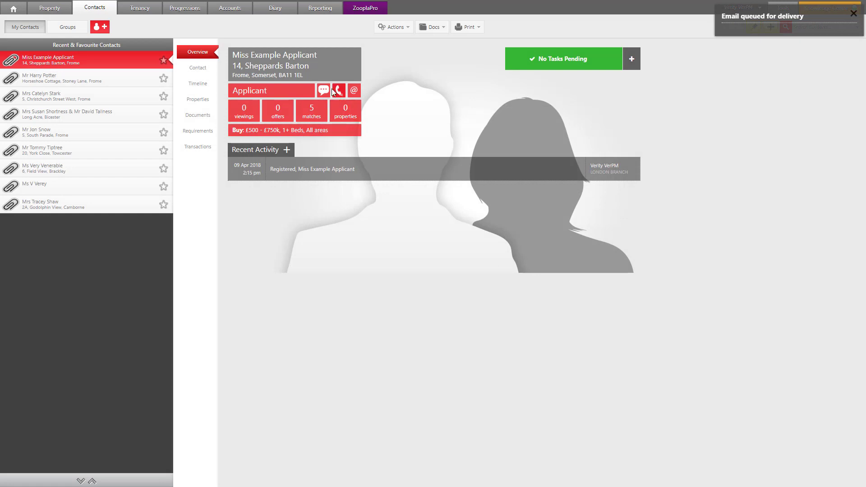
Check the recipient's consent status in a new SMS message to the applicant, leaving it unsent.
{"action": "left_click", "coordinate": [323, 90]}
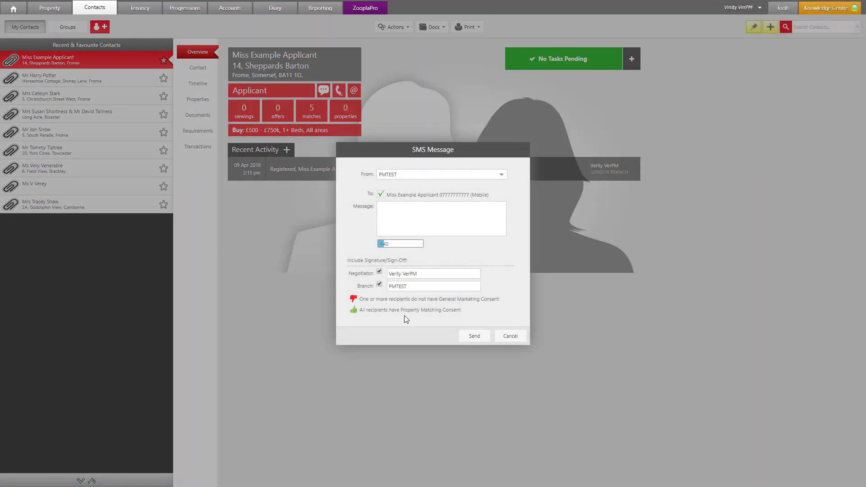
{"action": "left_click", "coordinate": [511, 338]}
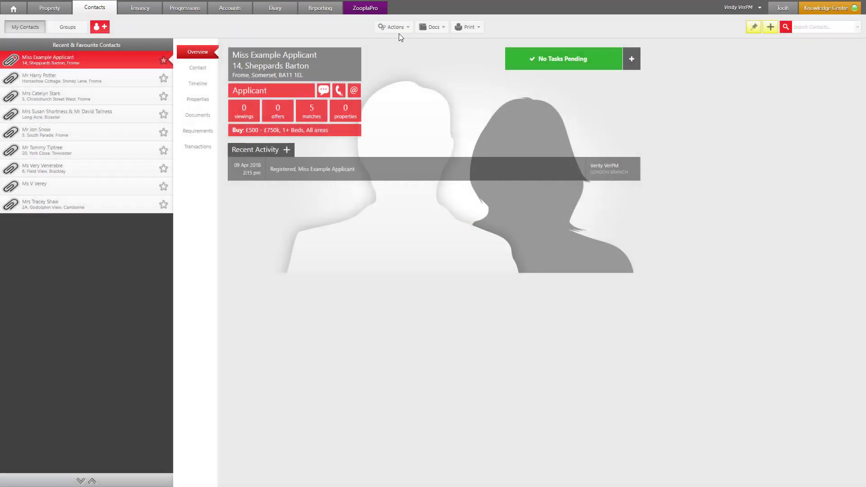
Check the recipient's consent status in an ad hoc letter based on the Free Market Appraisal Letter template, leaving the letter uncreated.
{"action": "left_click", "coordinate": [436, 28]}
{"action": "left_click", "coordinate": [439, 44]}
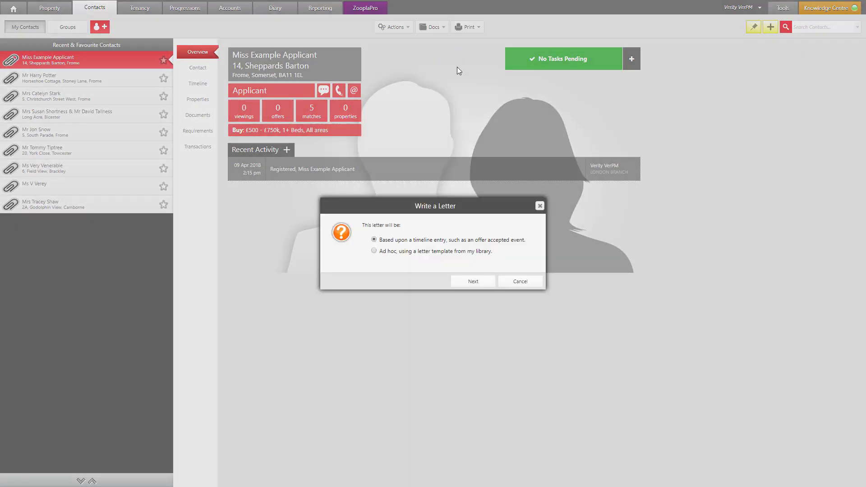
{"action": "left_click", "coordinate": [426, 251]}
{"action": "left_click", "coordinate": [478, 282]}
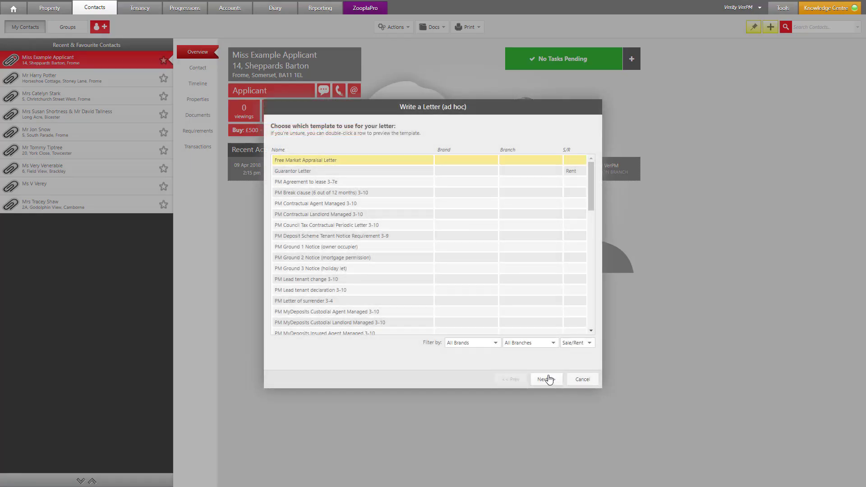
{"action": "left_click", "coordinate": [548, 378]}
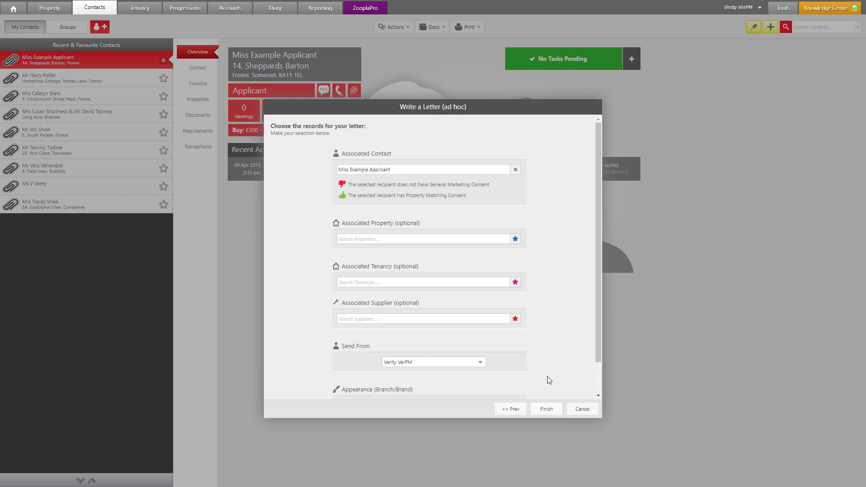
{"action": "left_click", "coordinate": [587, 410]}
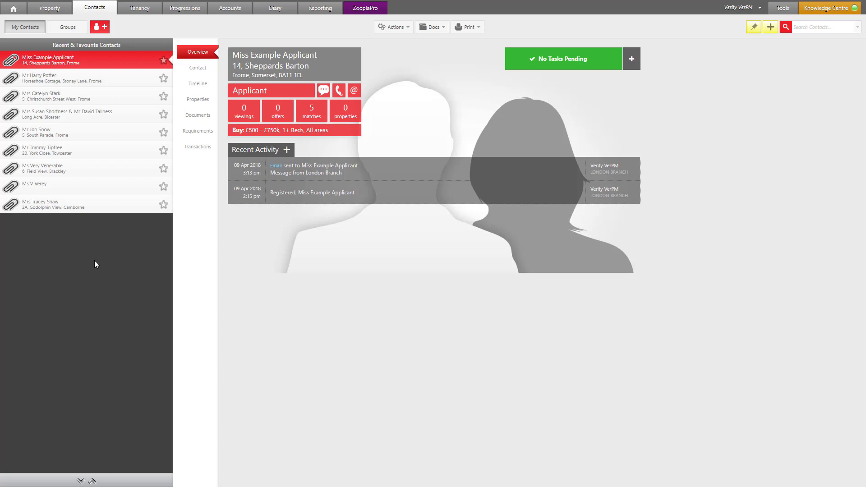
Try turning on Branch 1's default consent setting in the MoveIt administration, and turn it back off.
{"action": "left_click", "coordinate": [777, 6]}
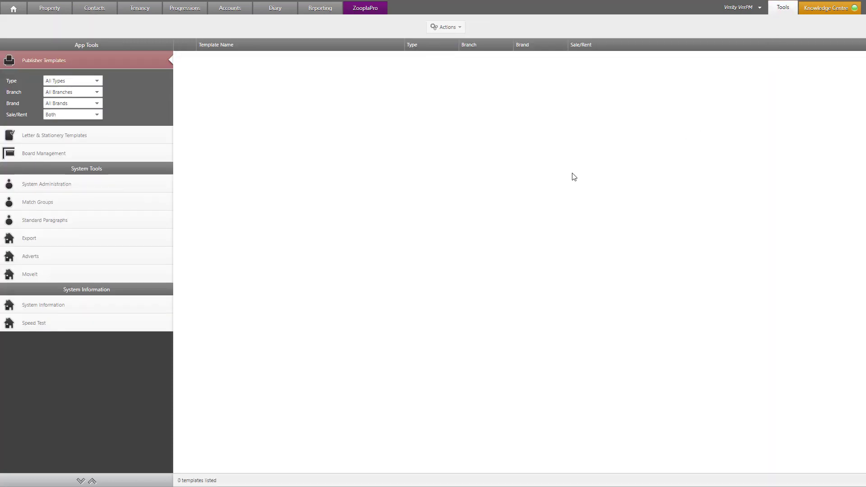
{"action": "left_click", "coordinate": [100, 276]}
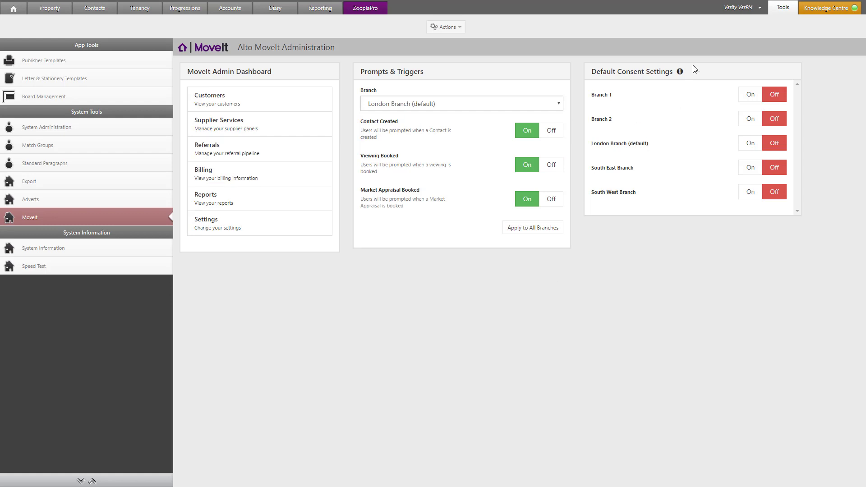
{"action": "mouse_move", "coordinate": [680, 73]}
{"action": "left_click", "coordinate": [750, 96]}
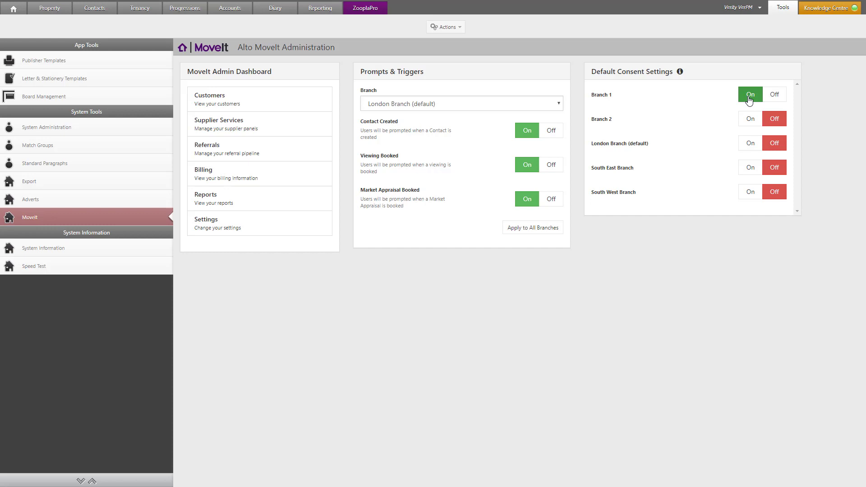
{"action": "left_click", "coordinate": [774, 95]}
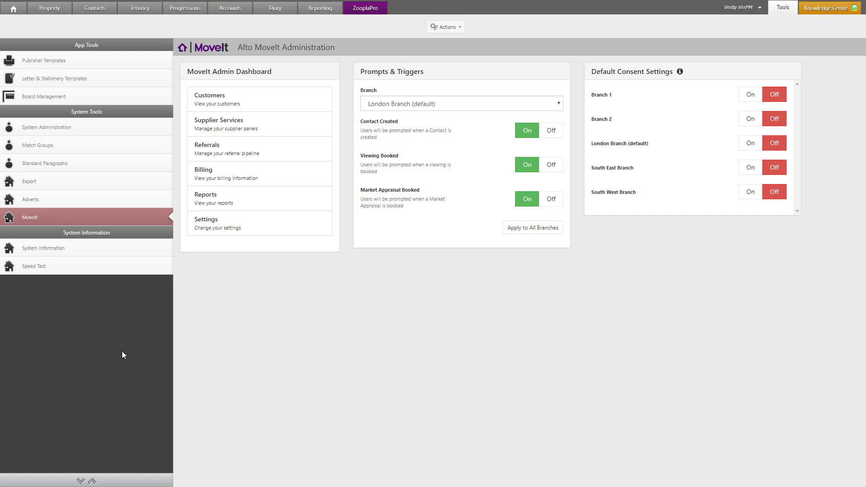
Start a new contact match group and check what its Consent criteria require before they can be selected.
{"action": "left_click", "coordinate": [47, 146]}
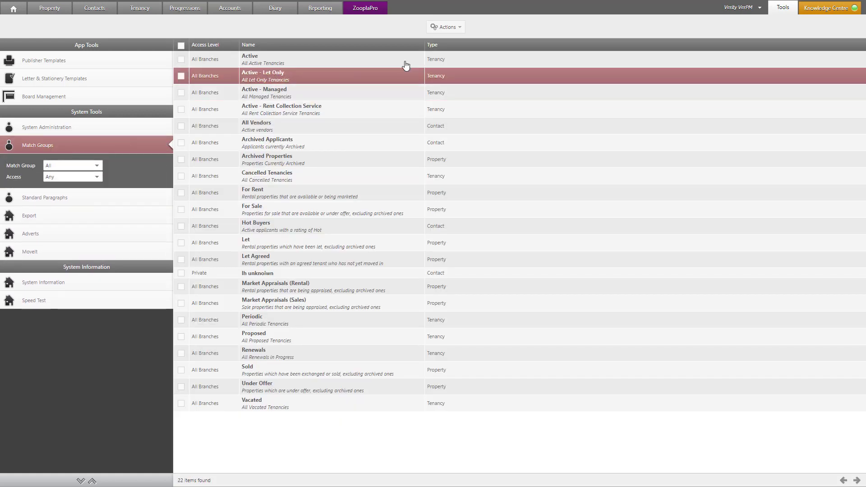
{"action": "left_click", "coordinate": [447, 28]}
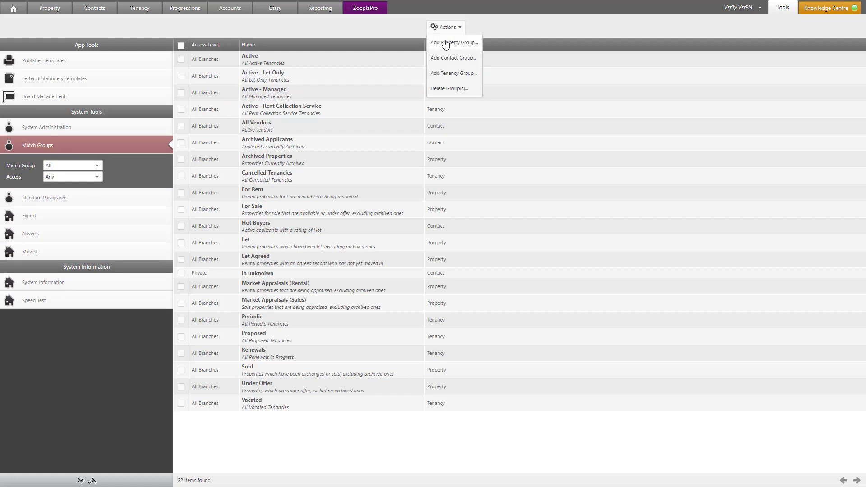
{"action": "left_click", "coordinate": [440, 59]}
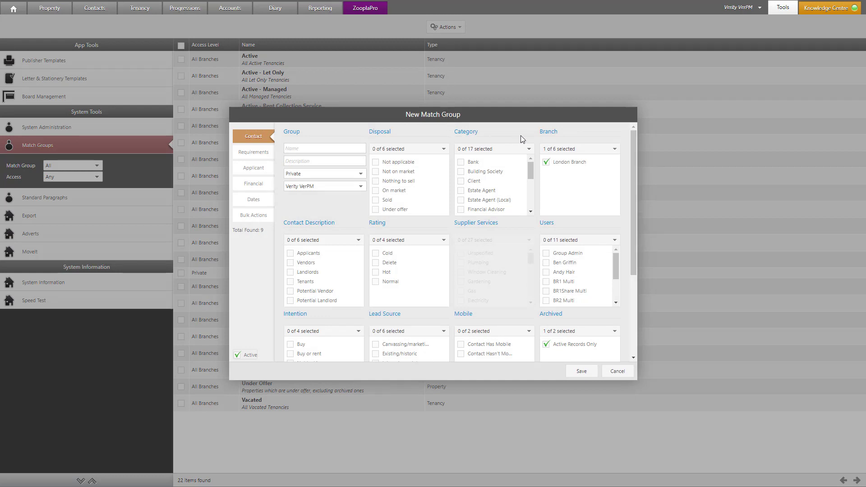
{"action": "scroll", "coordinate": [538, 260], "scroll_direction": "down", "scroll_amount": 3}
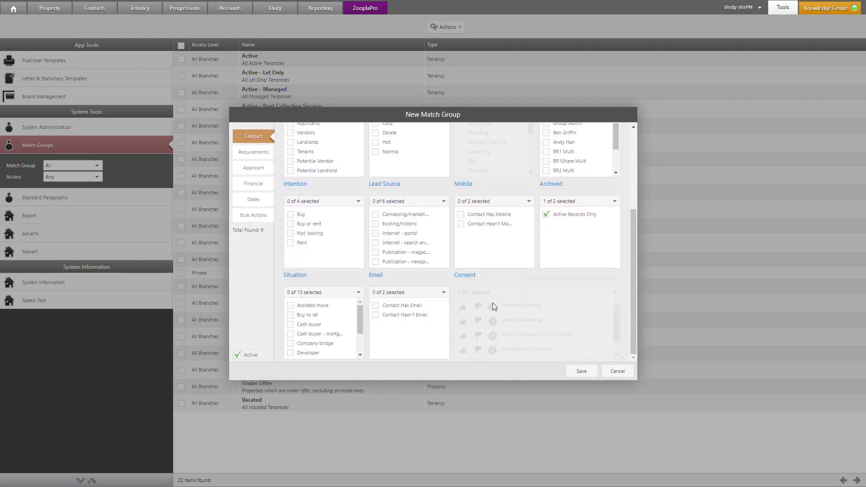
{"action": "mouse_move", "coordinate": [492, 303]}
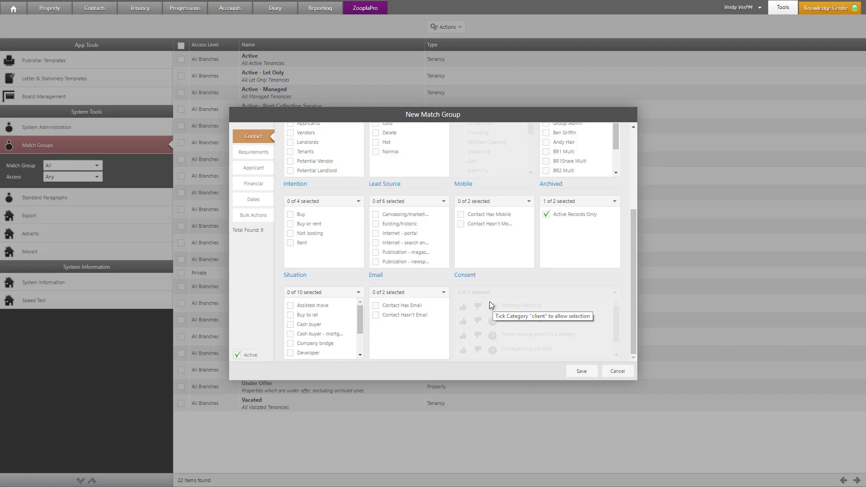
{"action": "scroll", "coordinate": [483, 291], "scroll_direction": "up", "scroll_amount": 3}
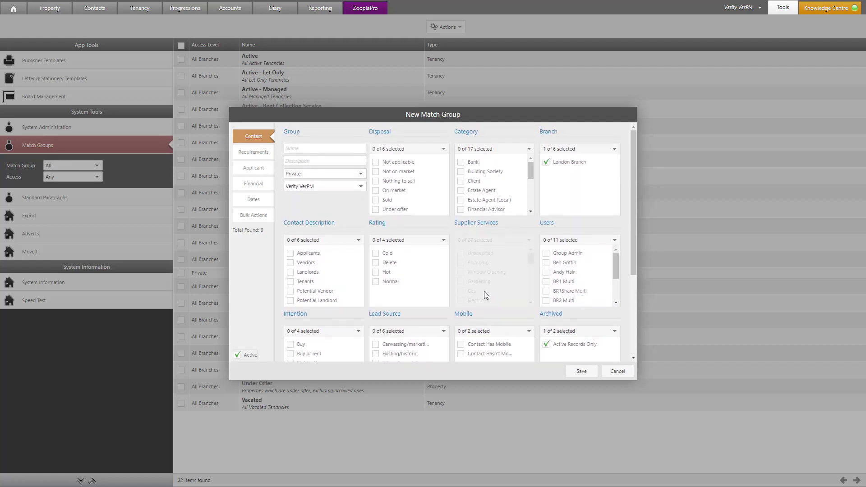
Select the Client category in the new match group, examine the Consent criteria, and discard the group.
{"action": "scroll", "coordinate": [474, 176], "scroll_direction": "down", "scroll_amount": 1}
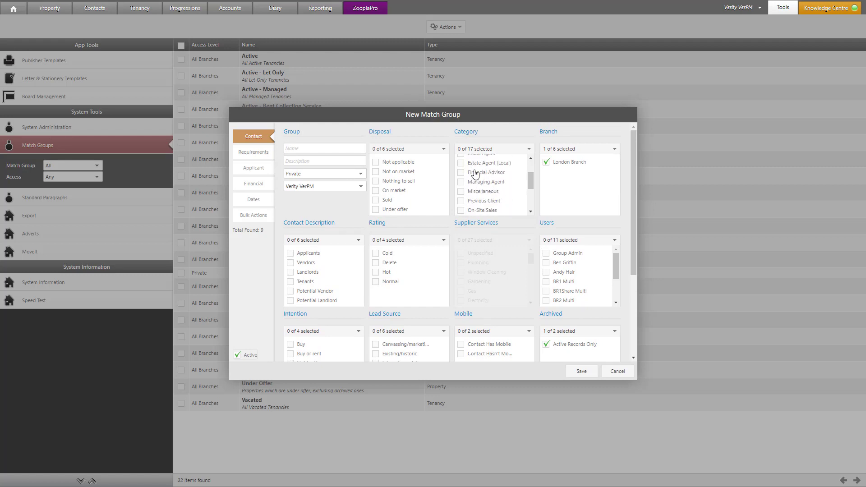
{"action": "scroll", "coordinate": [471, 181], "scroll_direction": "up", "scroll_amount": 1}
{"action": "left_click", "coordinate": [461, 181]}
{"action": "scroll", "coordinate": [450, 315], "scroll_direction": "down", "scroll_amount": 3}
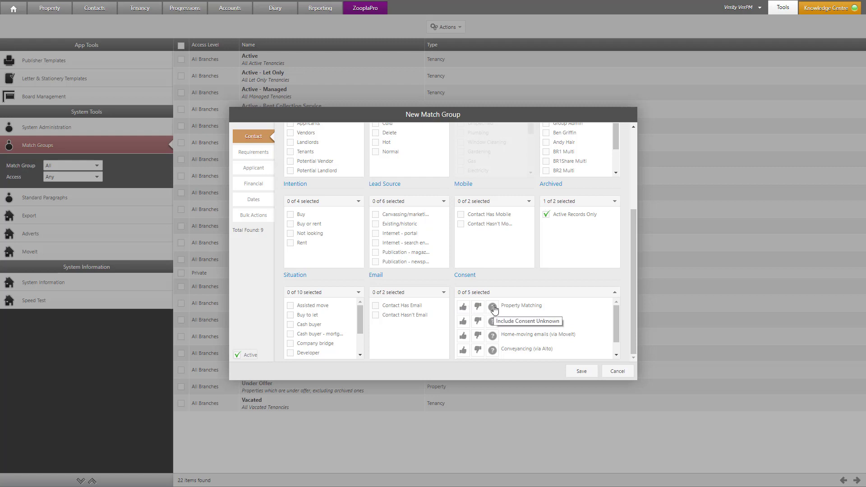
{"action": "scroll", "coordinate": [559, 310], "scroll_direction": "down", "scroll_amount": 1}
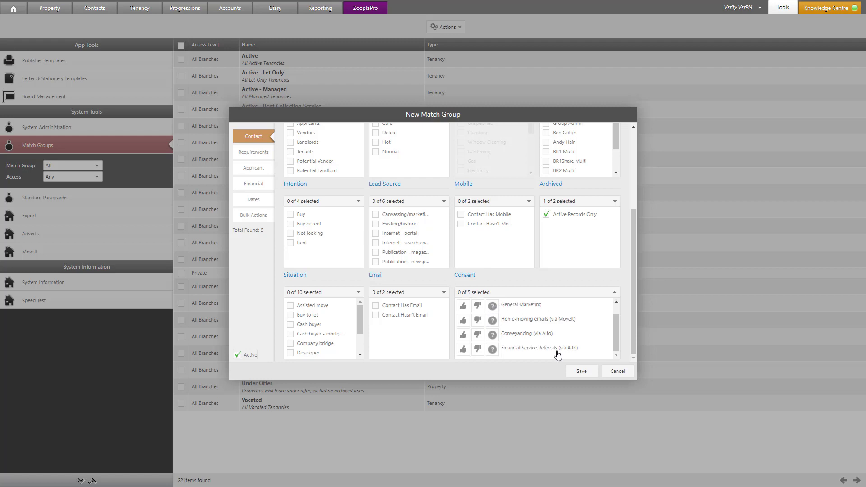
{"action": "scroll", "coordinate": [558, 355], "scroll_direction": "up", "scroll_amount": 1}
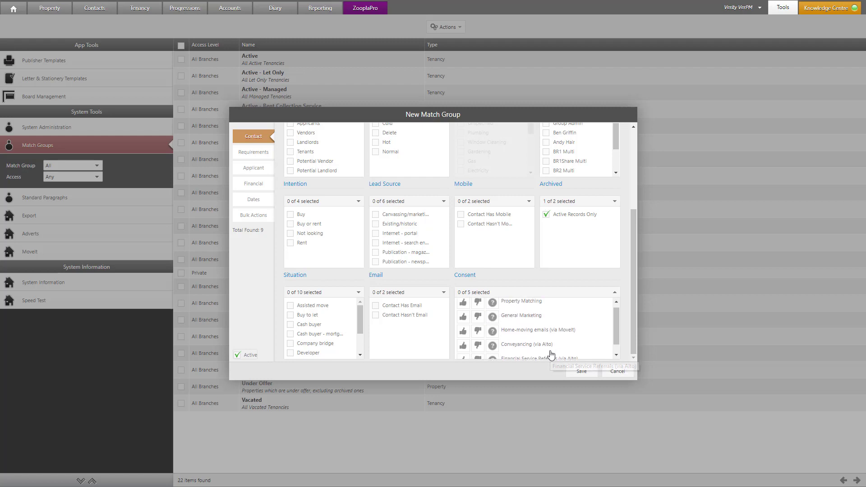
{"action": "left_click", "coordinate": [618, 372]}
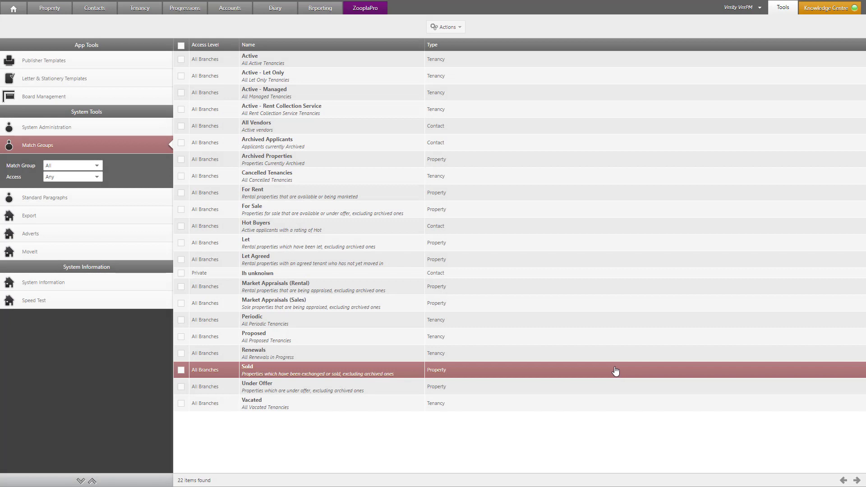
View the All Vendors contact group and examine its Consent filter options.
{"action": "left_click", "coordinate": [96, 14]}
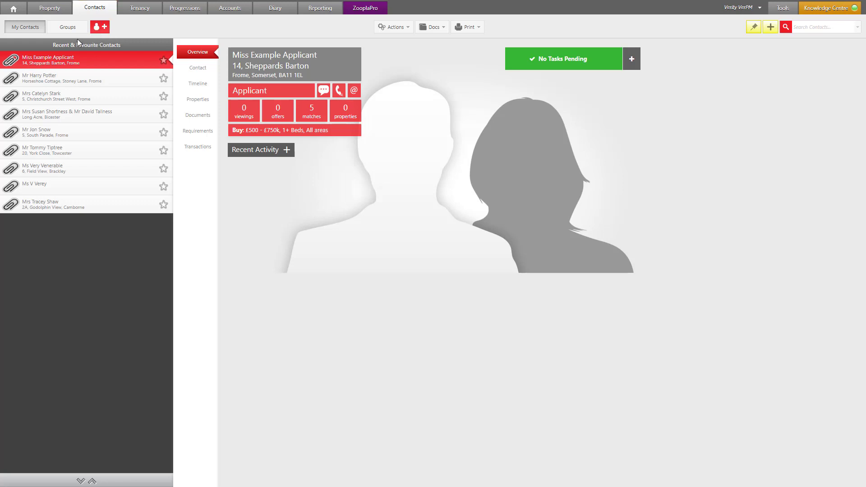
{"action": "left_click", "coordinate": [58, 28]}
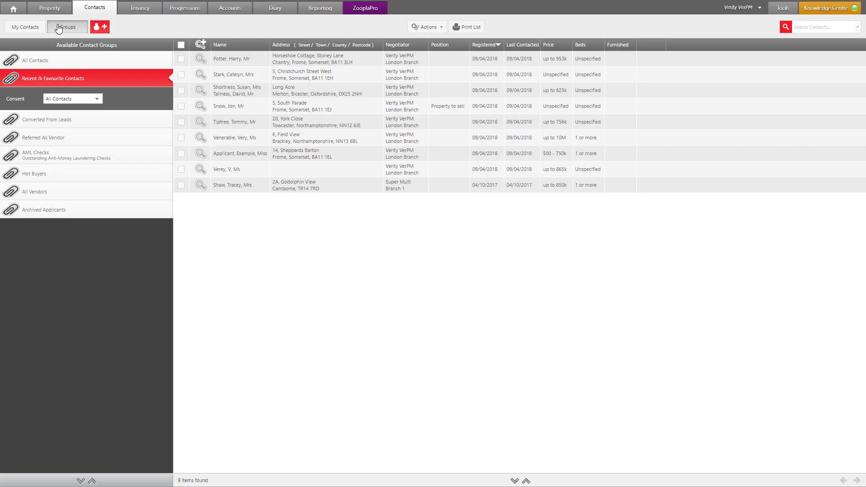
{"action": "left_click", "coordinate": [39, 195]}
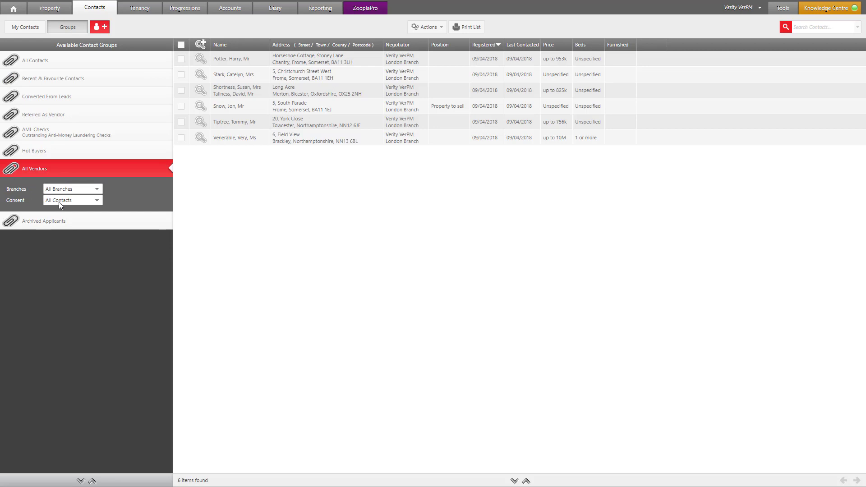
{"action": "left_click", "coordinate": [60, 203]}
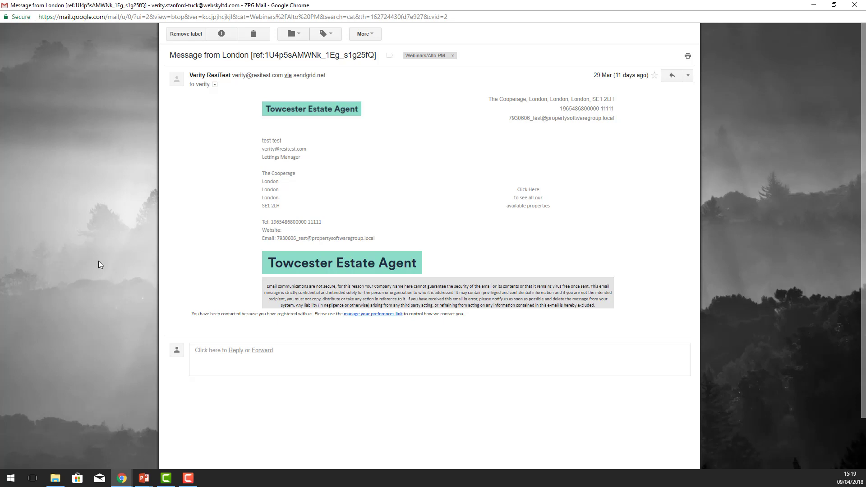
Open the preferences page linked in the received email, turn General Marketing on, and submit the updated preferences.
{"action": "left_click", "coordinate": [361, 315]}
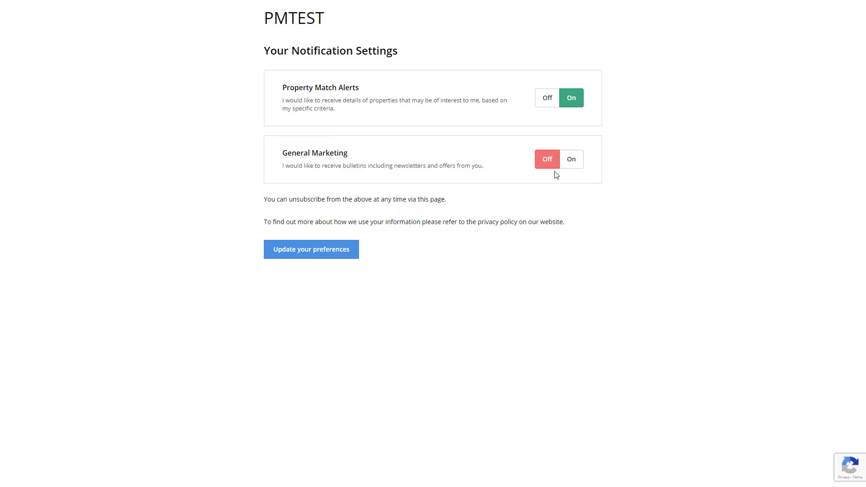
{"action": "left_click", "coordinate": [573, 169]}
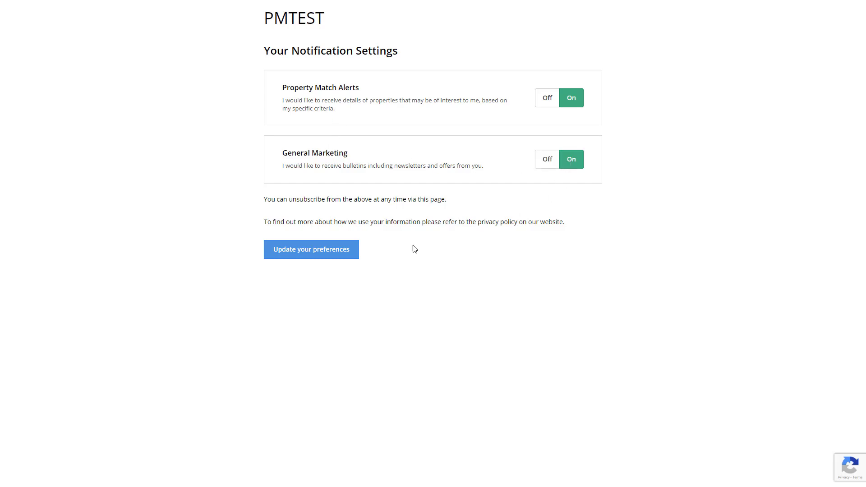
{"action": "left_click", "coordinate": [299, 255]}
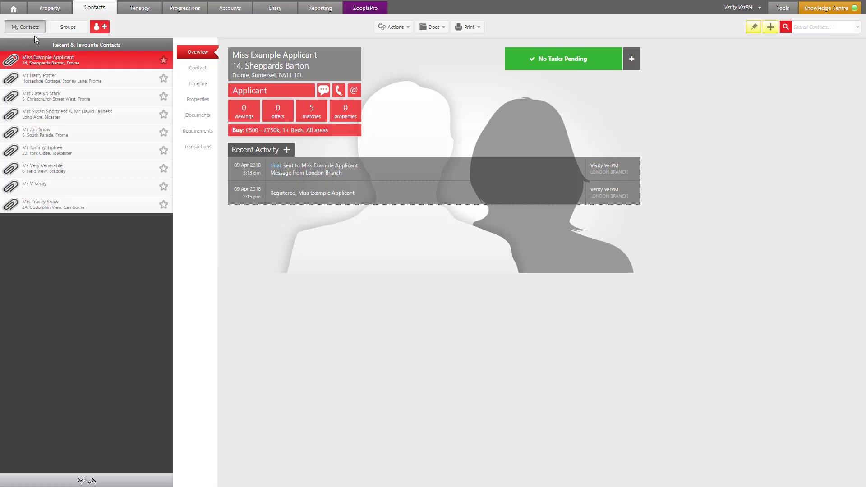
Examine the applicant's marketing consents and who updated them in the contact's Preference Centre.
{"action": "left_click", "coordinate": [197, 68]}
{"action": "left_click", "coordinate": [272, 52]}
{"action": "left_click", "coordinate": [288, 52]}
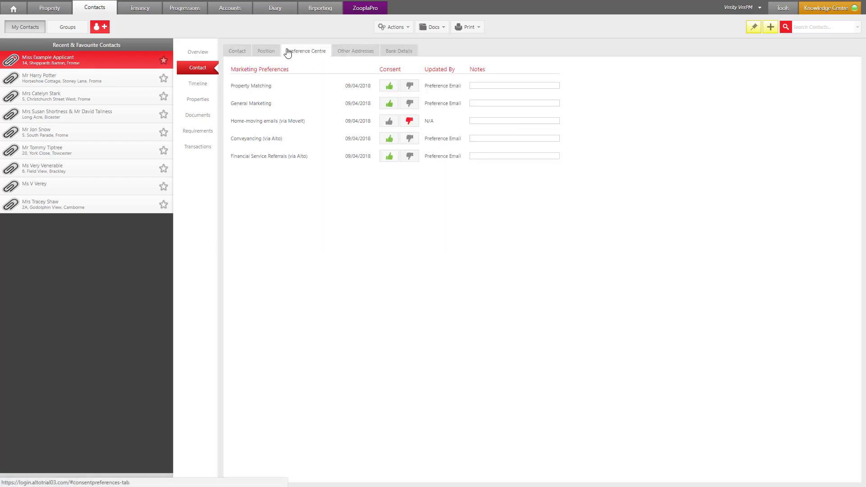